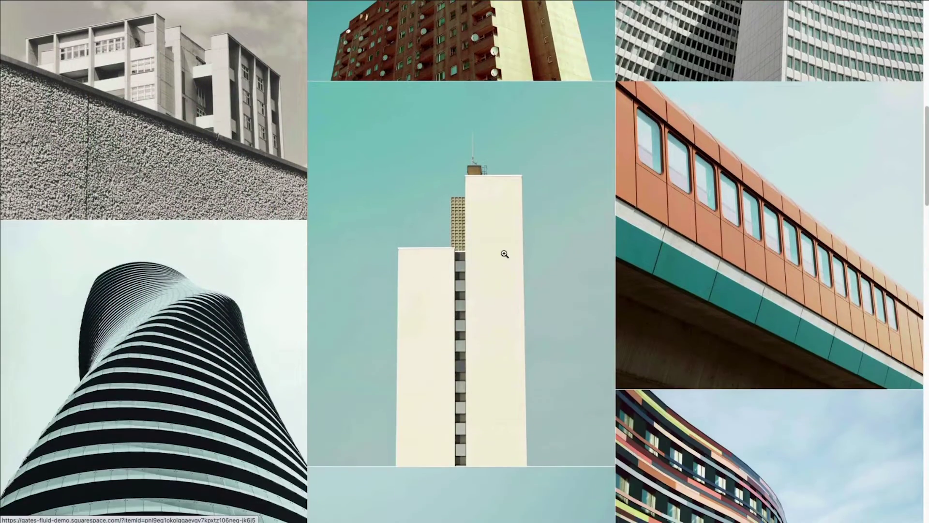
Enlarge the demo site's white tower photo in the lightbox
click(504, 254)
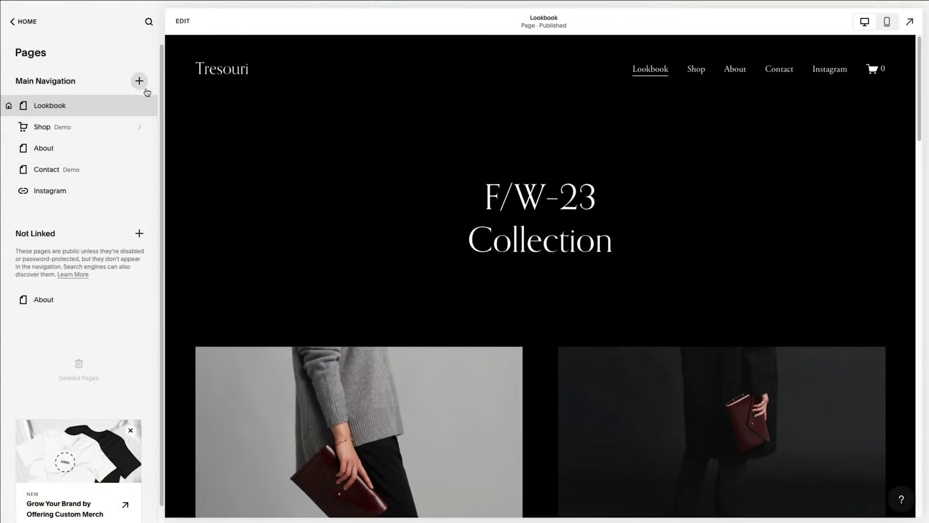
Add a Portfolio page with four sample projects to Main Navigation
click(144, 87)
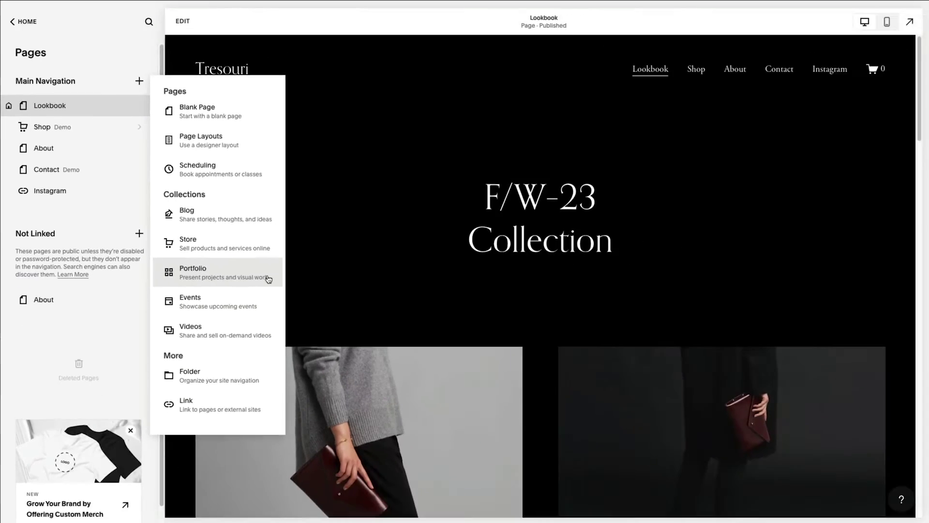
click(266, 274)
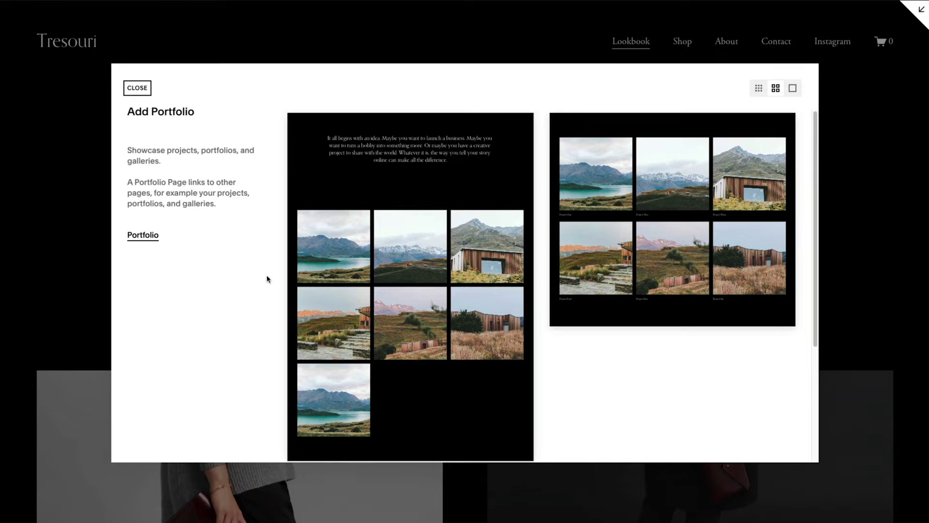
scroll(393, 287, down, 1)
scroll(392, 286, down, 2)
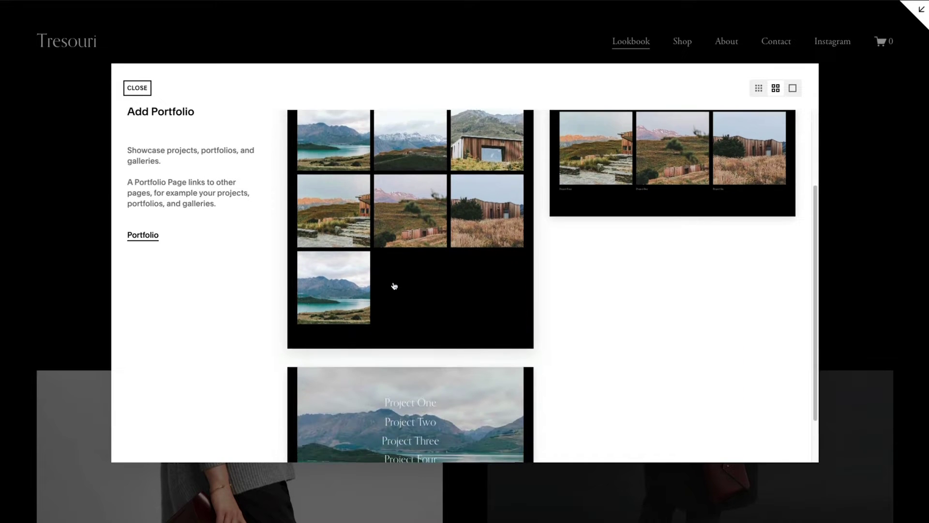
scroll(393, 286, down, 2)
click(428, 324)
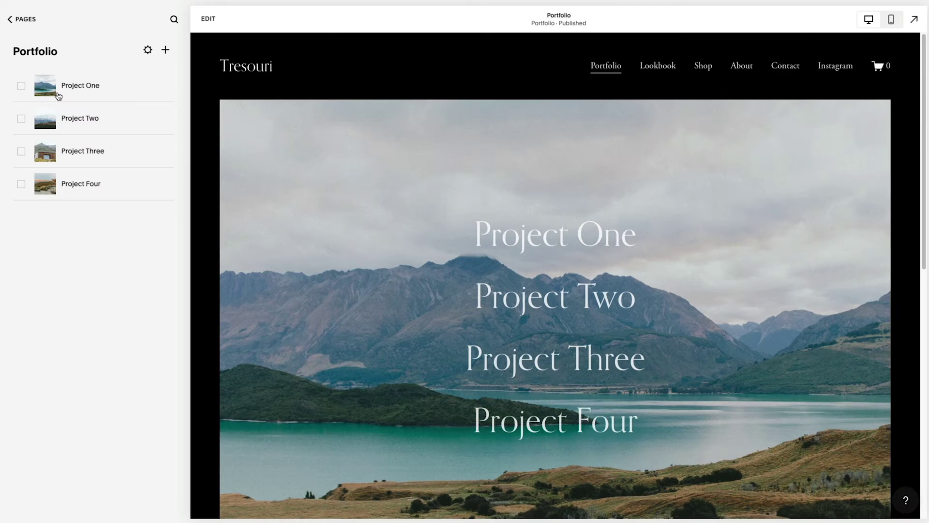
Edit the new Portfolio page and bring up the section gallery
click(206, 22)
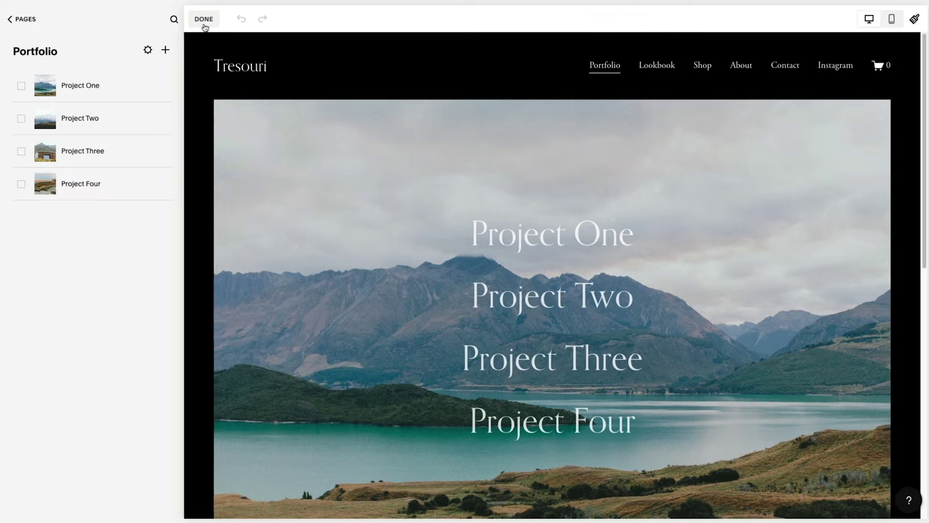
mouse_move(342, 183)
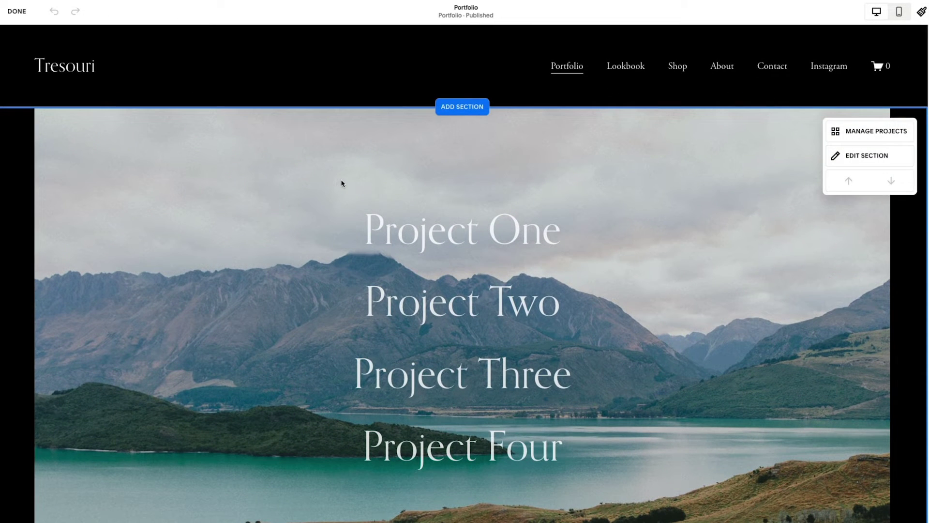
click(466, 108)
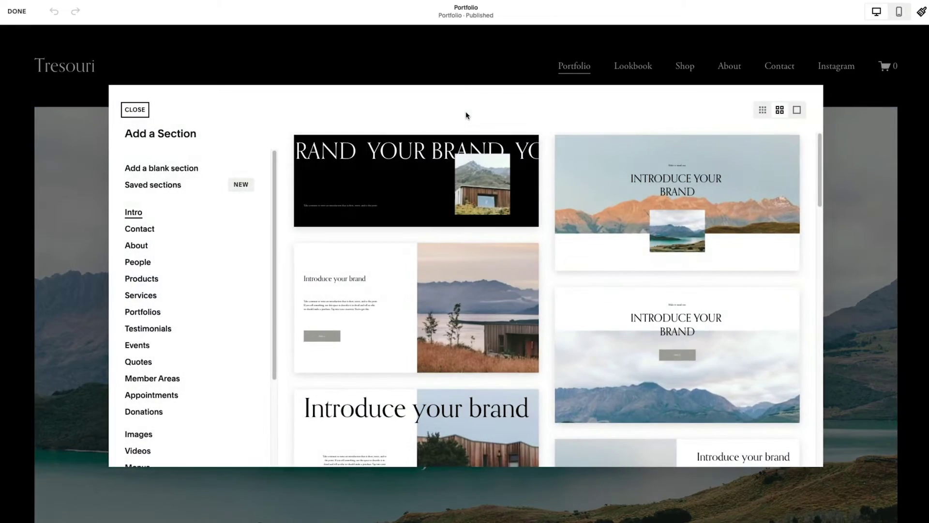
Insert the black 'Your Brand' intro layout with cabin photo on the Portfolio page
click(398, 162)
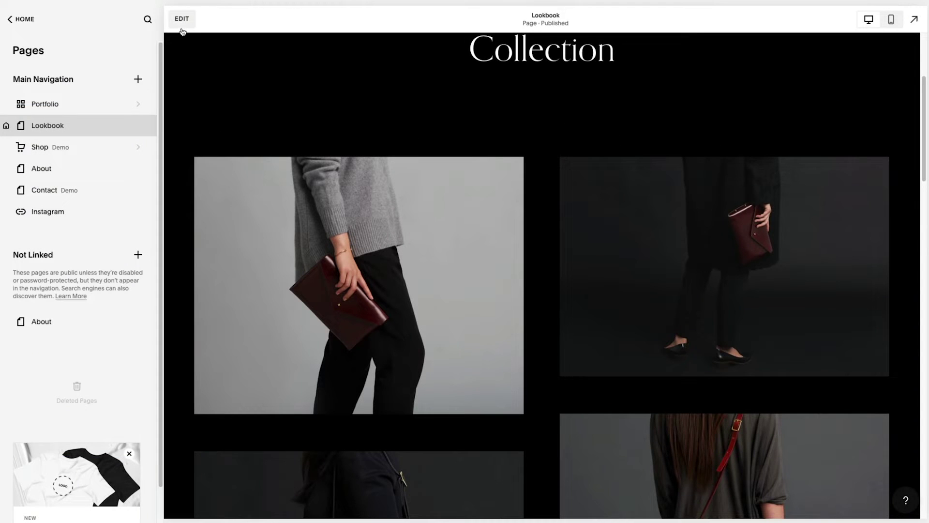
click(182, 21)
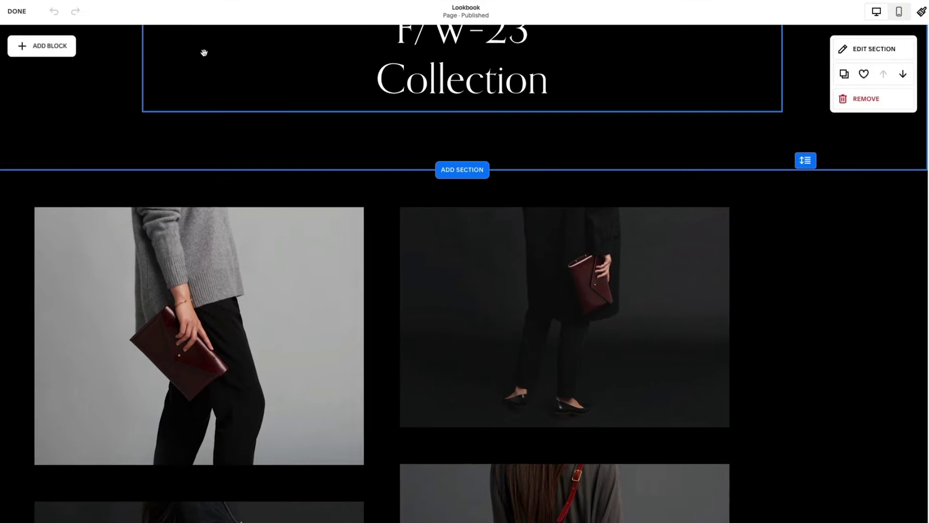
Bring up the block menu listing Summary and Scrolling blocks on the Lookbook page
click(41, 43)
scroll(91, 162, down, 3)
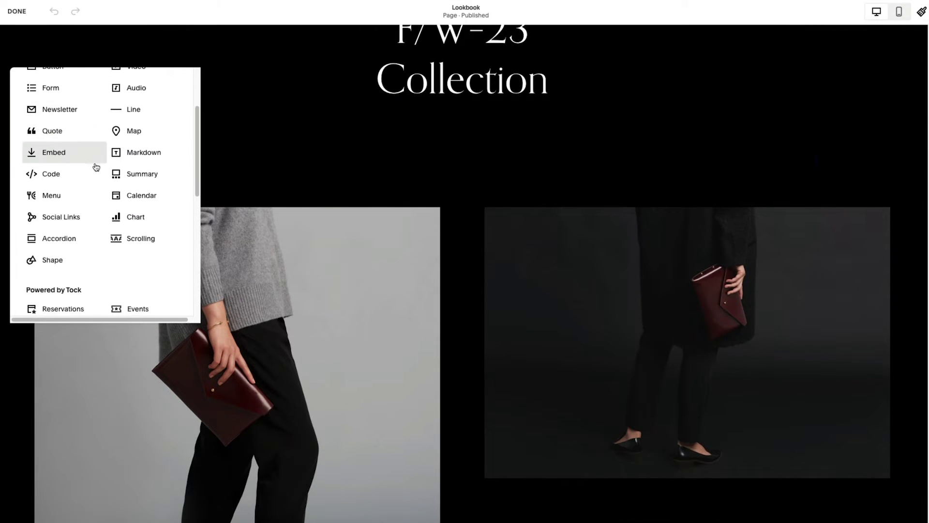
scroll(94, 167, down, 2)
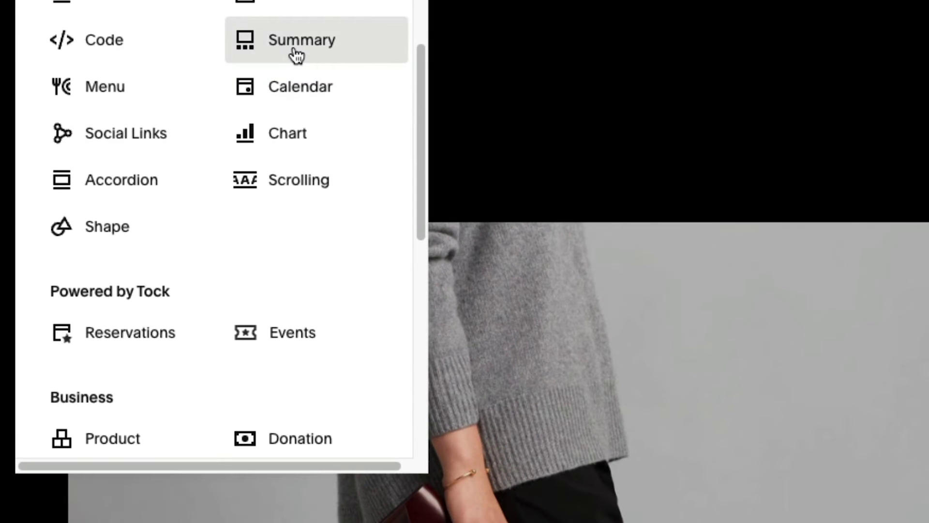